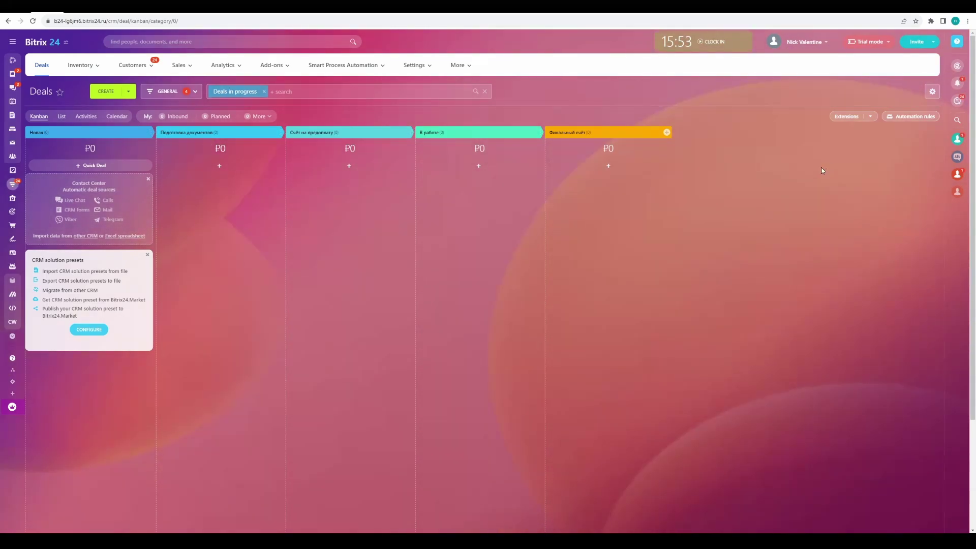
- Open the deal stage automation rules and search for a new rule under В работе
{"action": "left_click", "coordinate": [909, 117]}
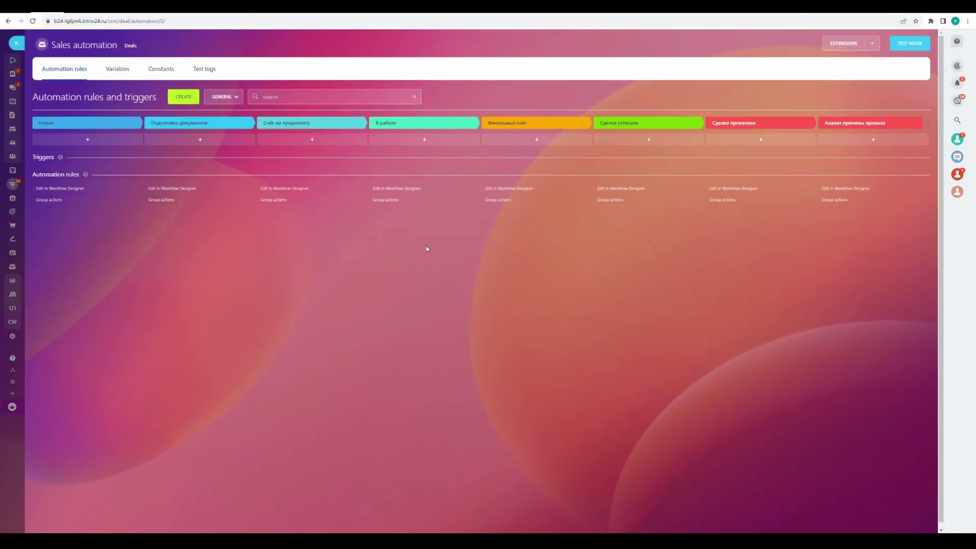
{"action": "left_click", "coordinate": [433, 140]}
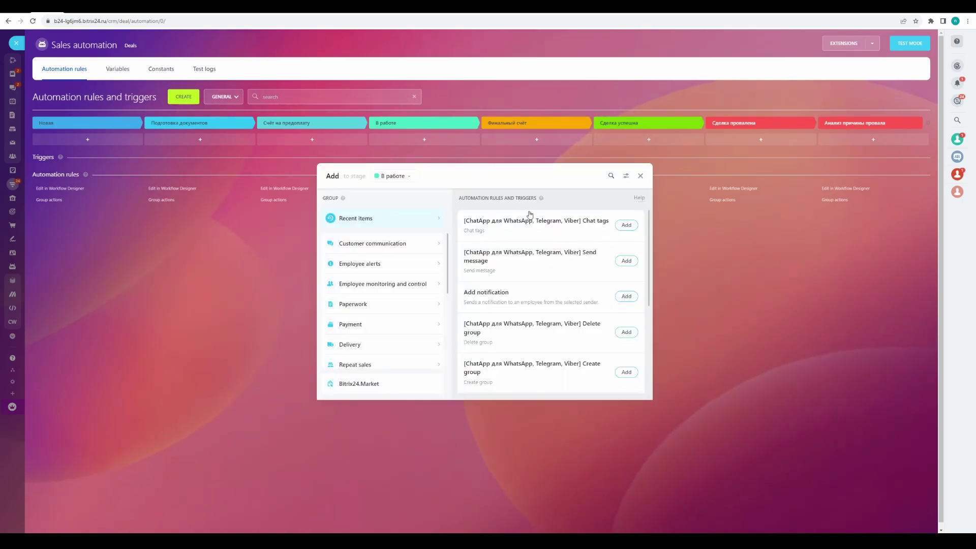
{"action": "scroll", "coordinate": [419, 321], "scroll_direction": "down", "scroll_amount": 1}
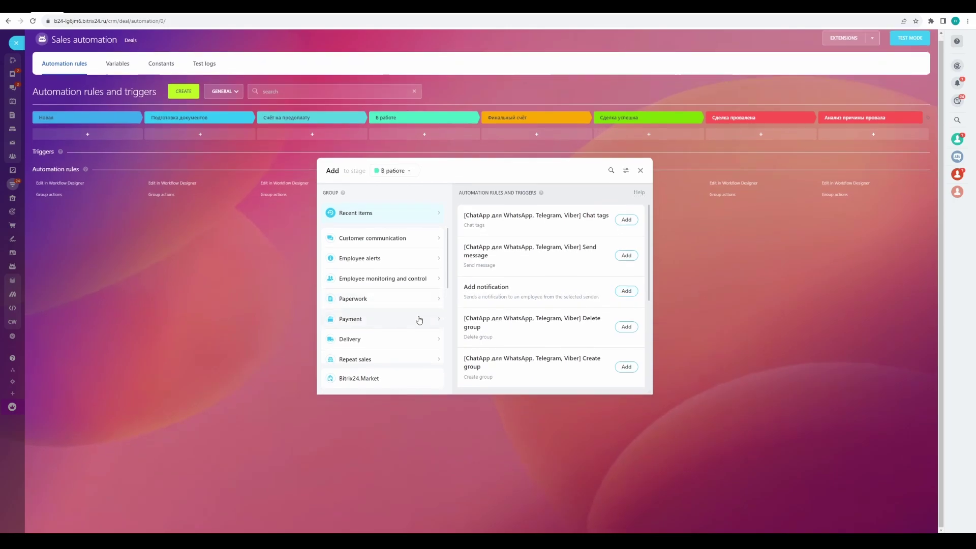
{"action": "scroll", "coordinate": [404, 335], "scroll_direction": "down", "scroll_amount": 3}
{"action": "left_click", "coordinate": [398, 350]}
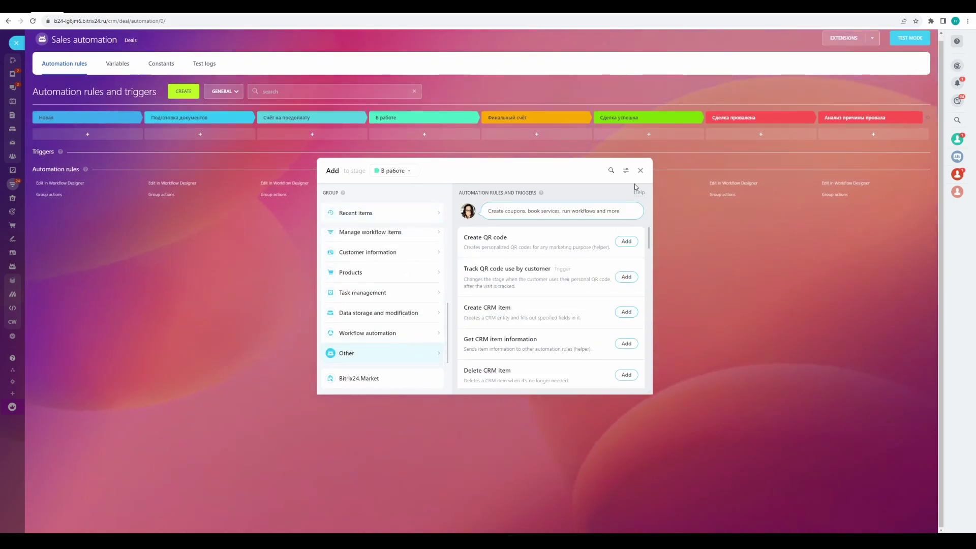
{"action": "left_click", "coordinate": [611, 171]}
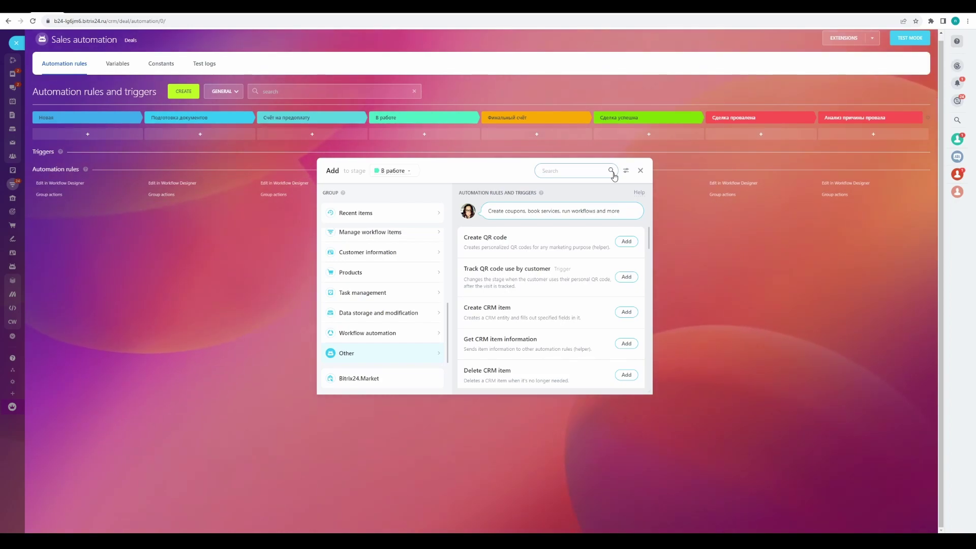
{"action": "type", "text": "memb"}
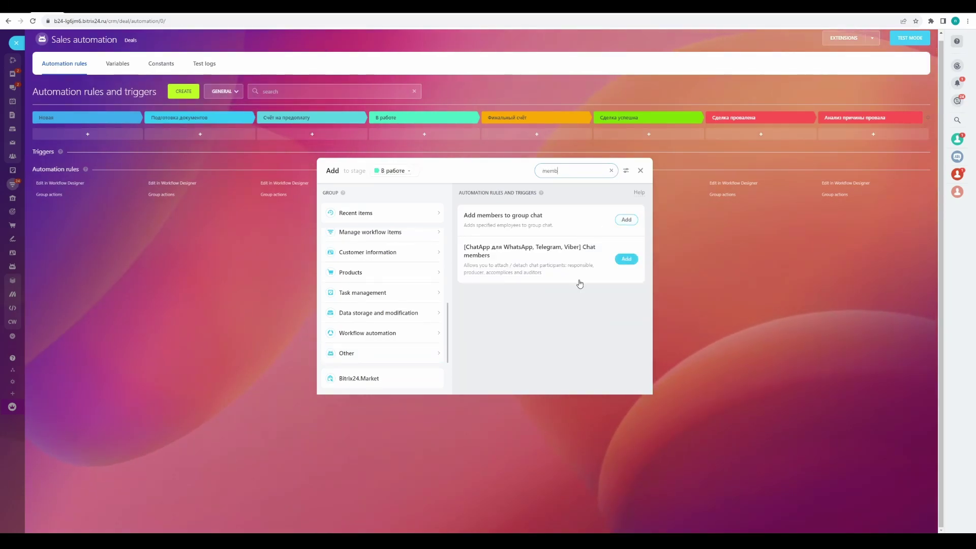
- Add the [ChatApp] Chat members rule and set Phone to Contact: Phone (text)
{"action": "left_click", "coordinate": [626, 259]}
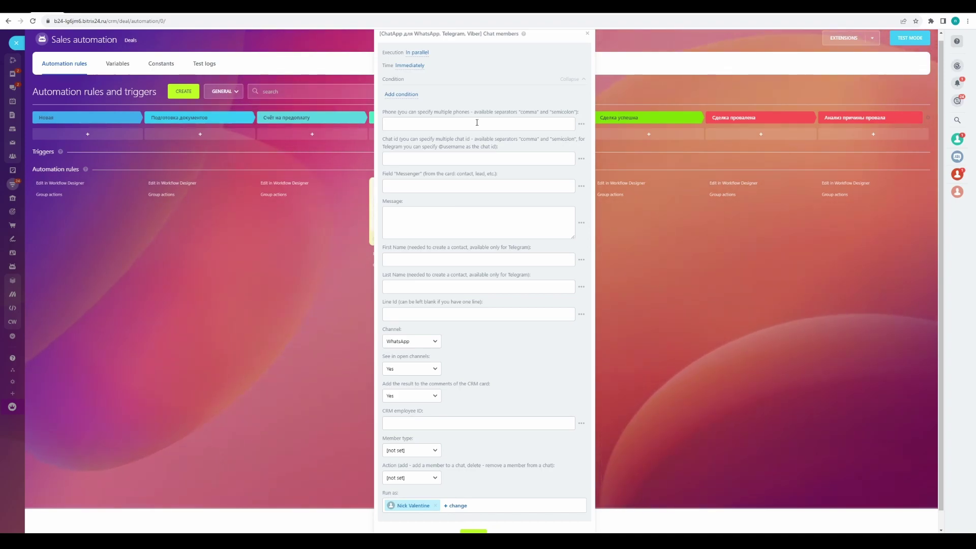
{"action": "left_click", "coordinate": [581, 125]}
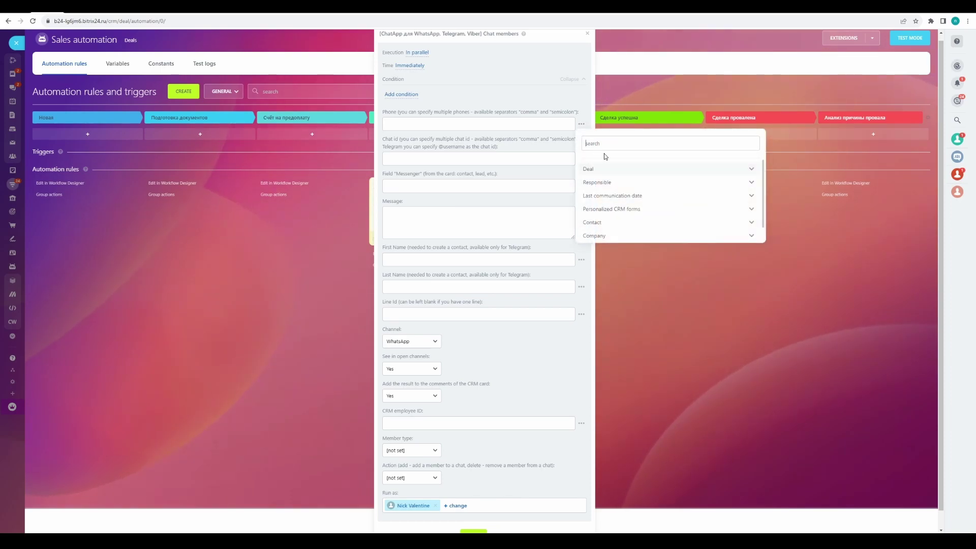
{"action": "type", "text": "p"}
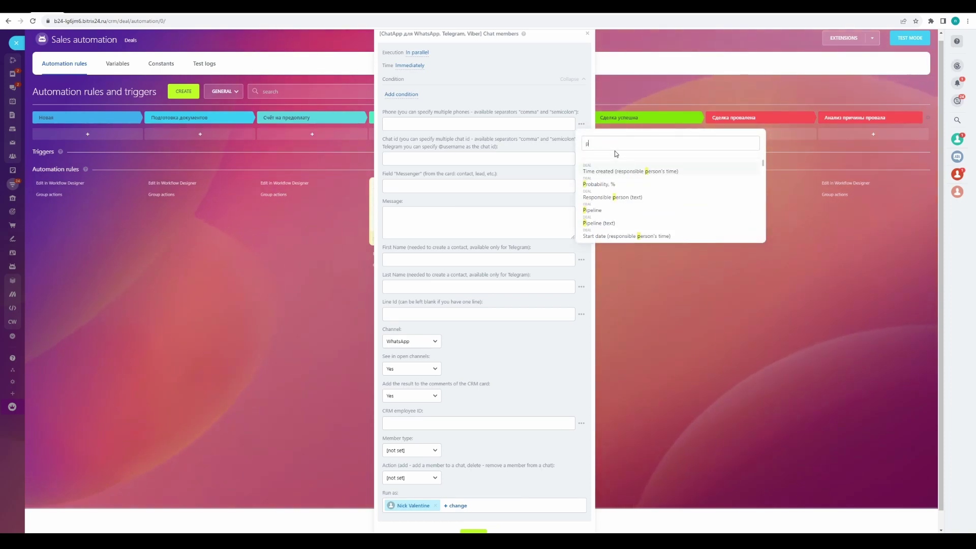
{"action": "type", "text": "hone"}
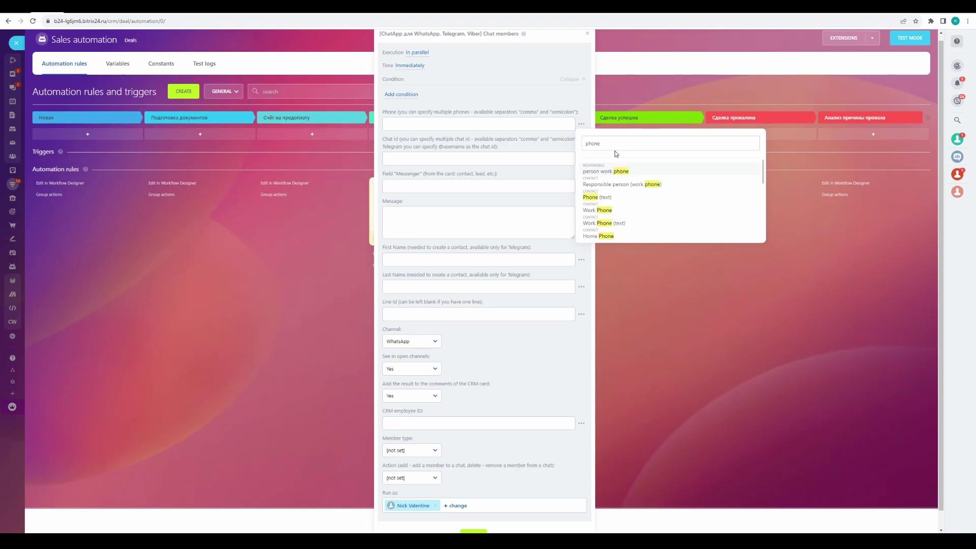
{"action": "left_click", "coordinate": [638, 199]}
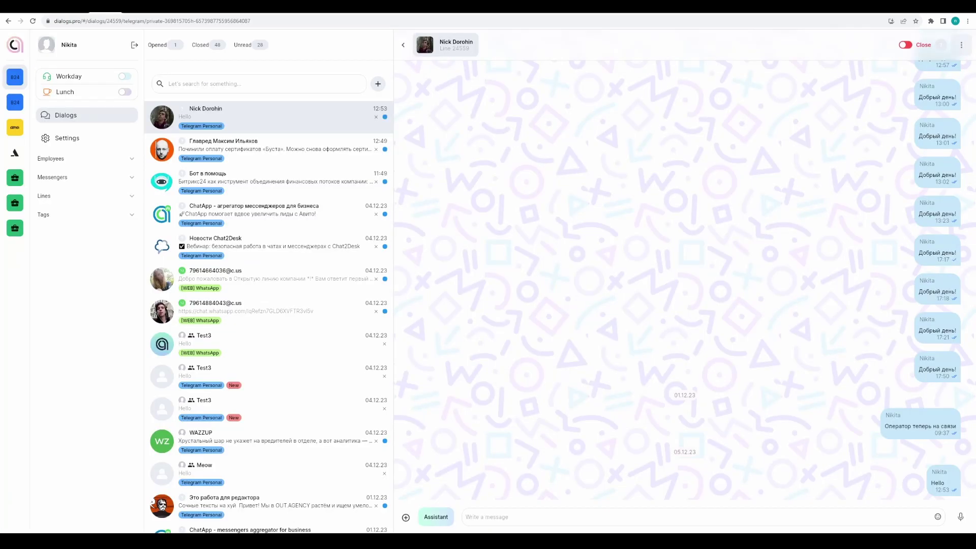
- Open the Telegram contact's info in Dialogs.pro and copy its Chat ID
{"action": "left_click", "coordinate": [460, 55]}
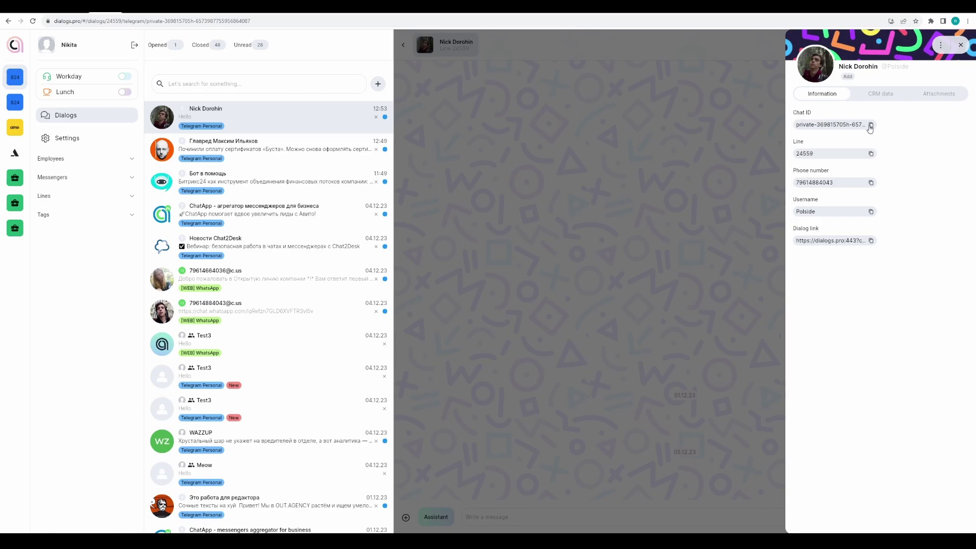
{"action": "left_click", "coordinate": [871, 125]}
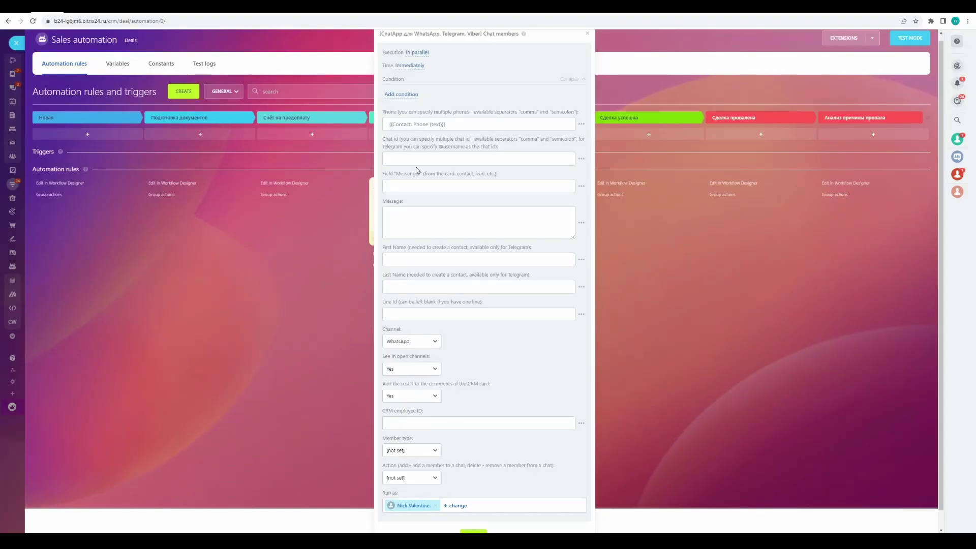
- Paste the copied Chat ID, set Messenger to Contact: Messenger (text), and start the message
{"action": "left_click", "coordinate": [419, 161]}
{"action": "key", "text": "ctrl+v"}
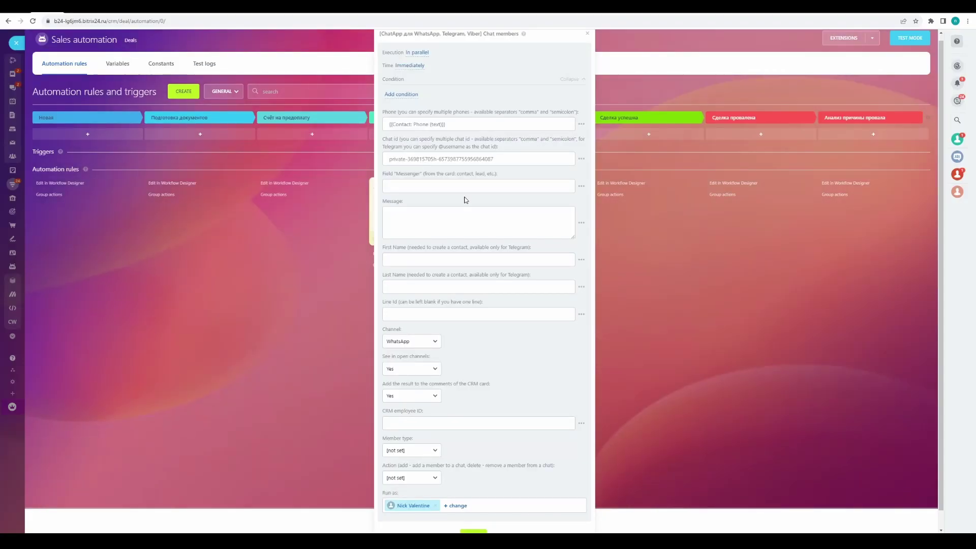
{"action": "left_click", "coordinate": [500, 186]}
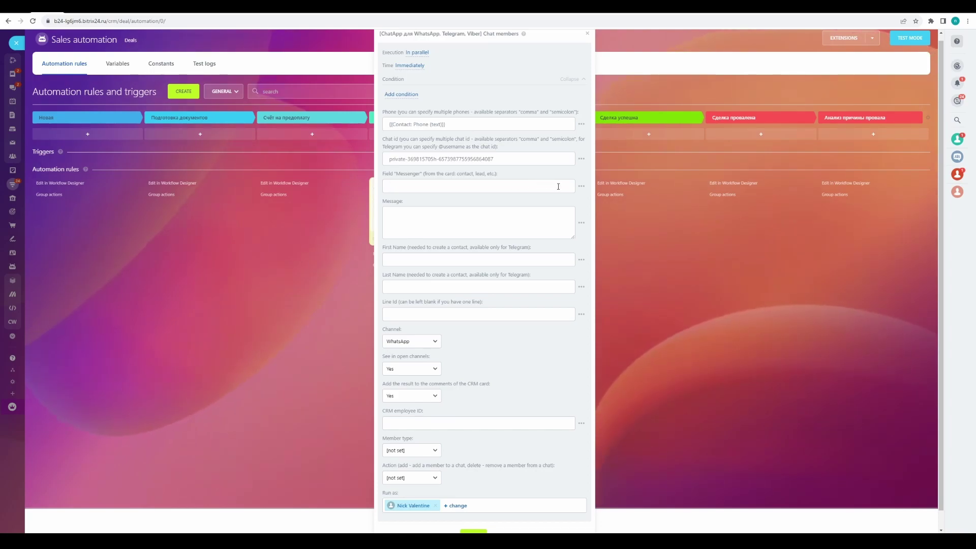
{"action": "left_click", "coordinate": [581, 187]}
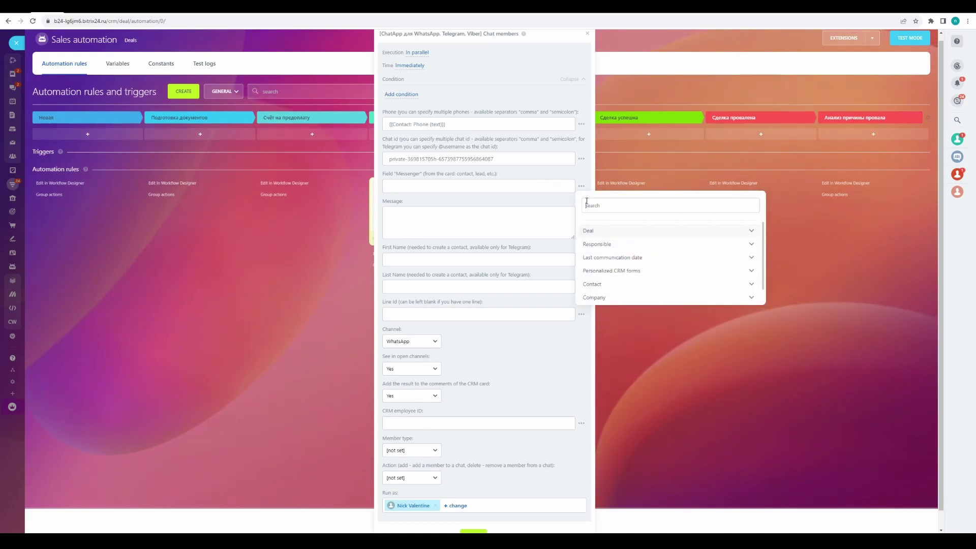
{"action": "type", "text": "messen"}
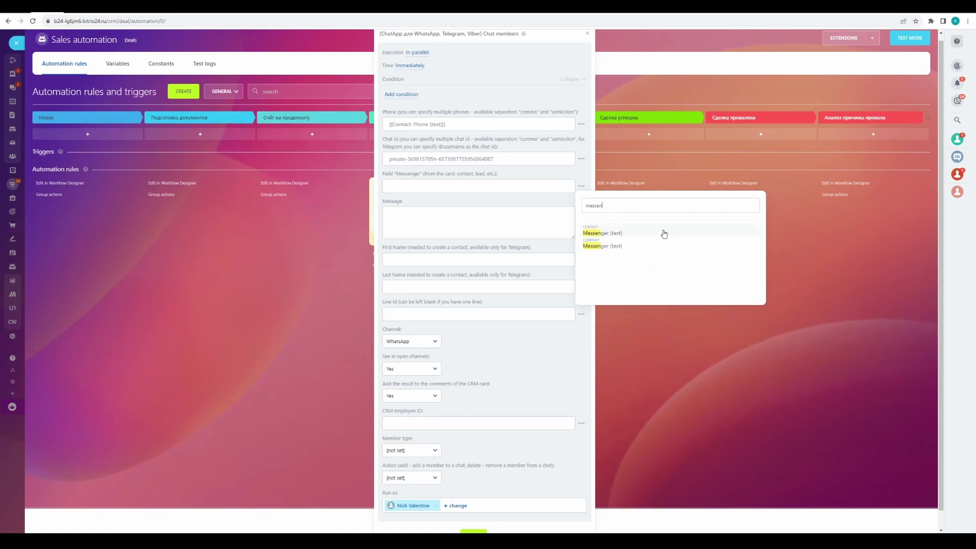
{"action": "left_click", "coordinate": [654, 232]}
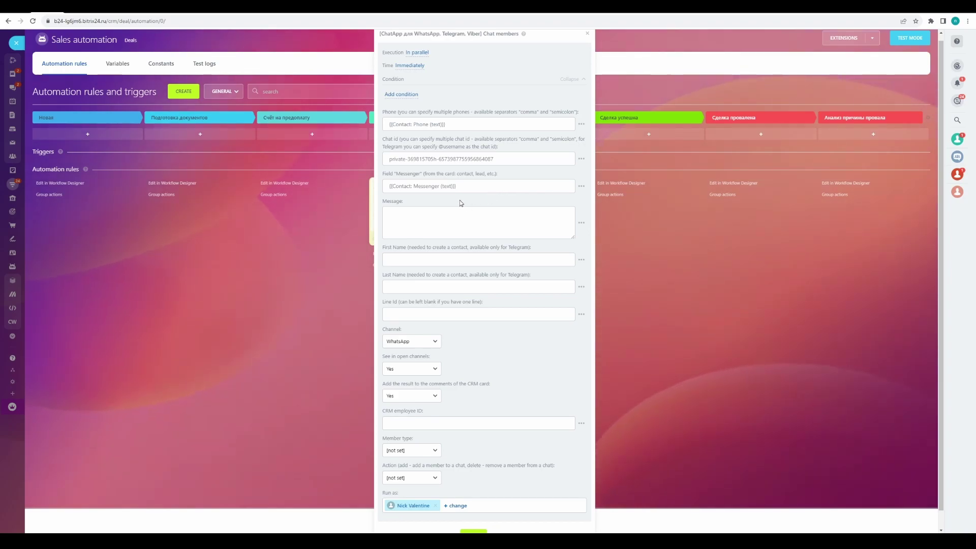
{"action": "left_click", "coordinate": [452, 225]}
{"action": "type", "text": "Operator in on the line"}
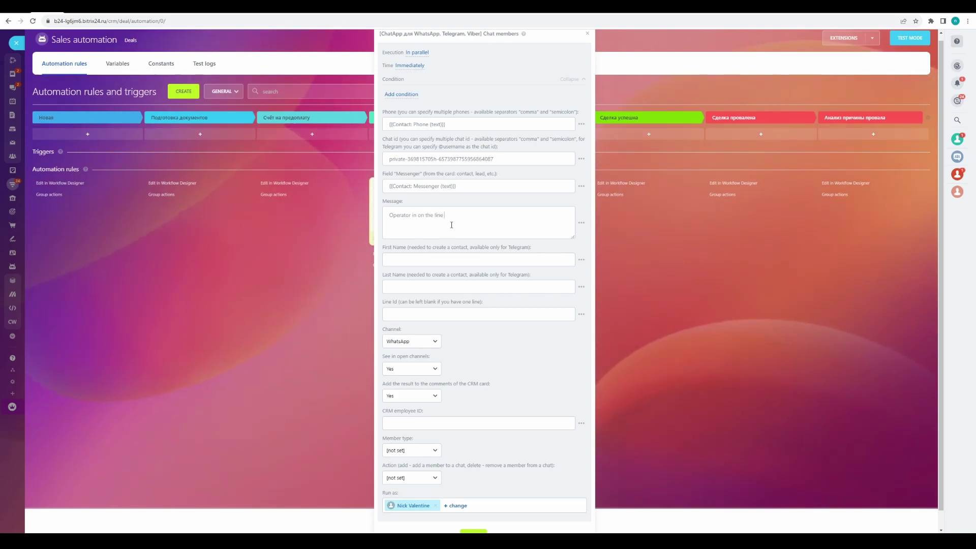
{"action": "type", "text": "ow"}
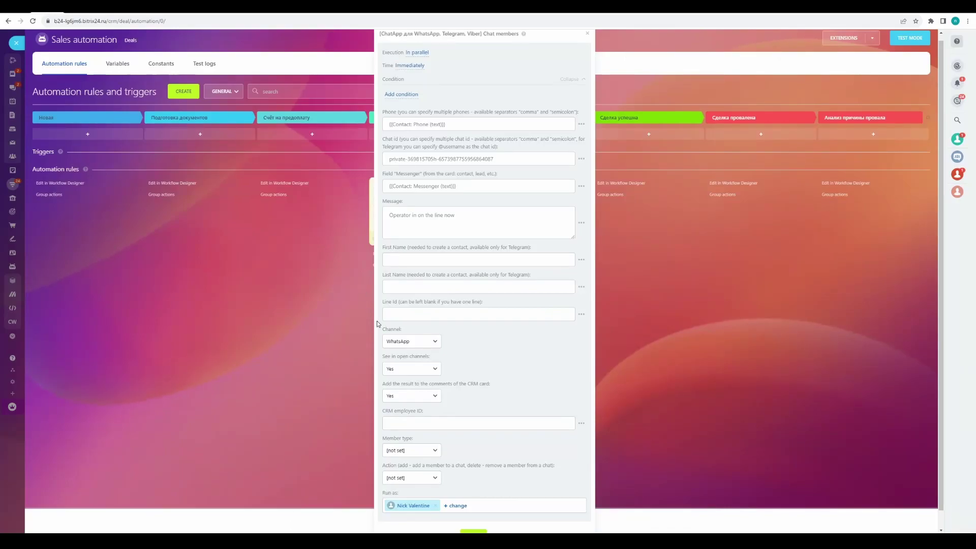
{"action": "scroll", "coordinate": [464, 324], "scroll_direction": "down", "scroll_amount": 1}
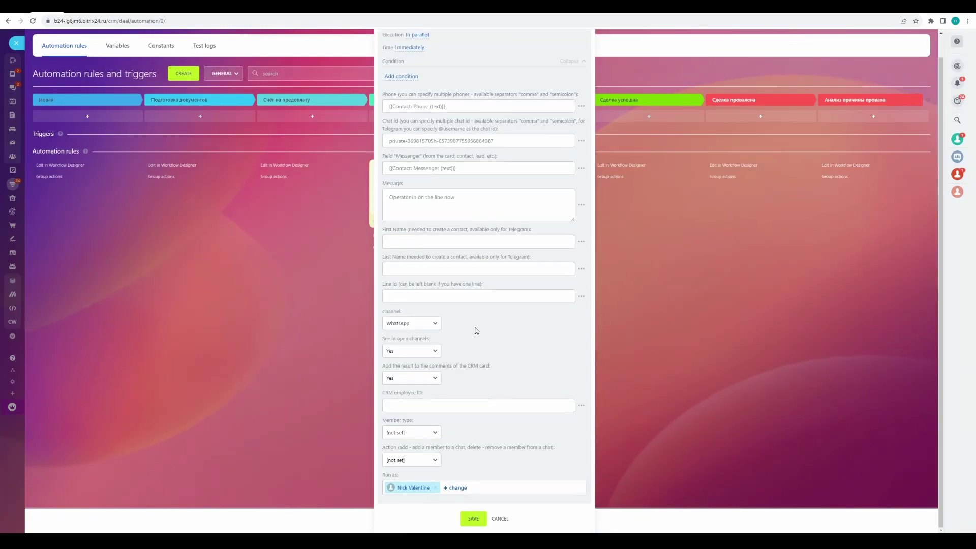
- Set the rule's channel to Telegram and CRM employee ID to {{Responsible}}
{"action": "left_click", "coordinate": [431, 323]}
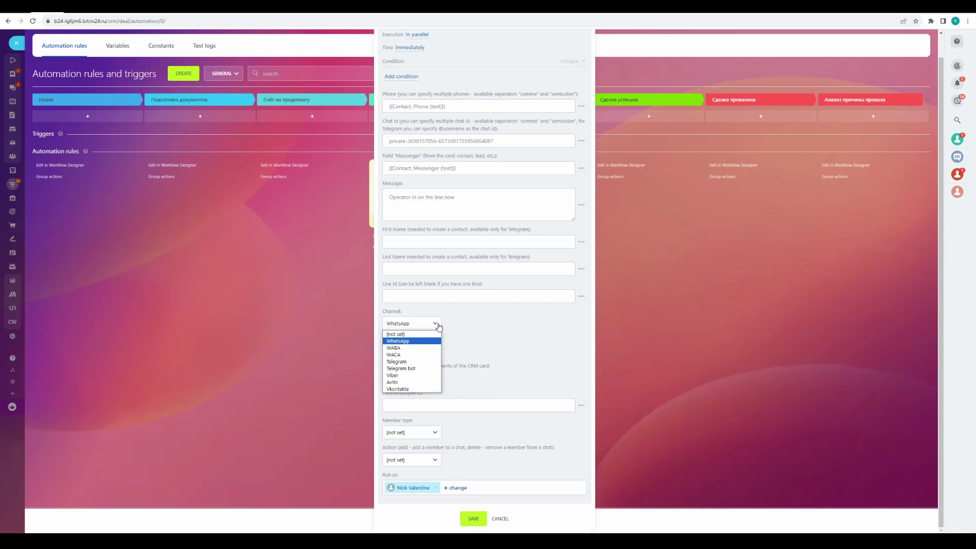
{"action": "left_click", "coordinate": [428, 341]}
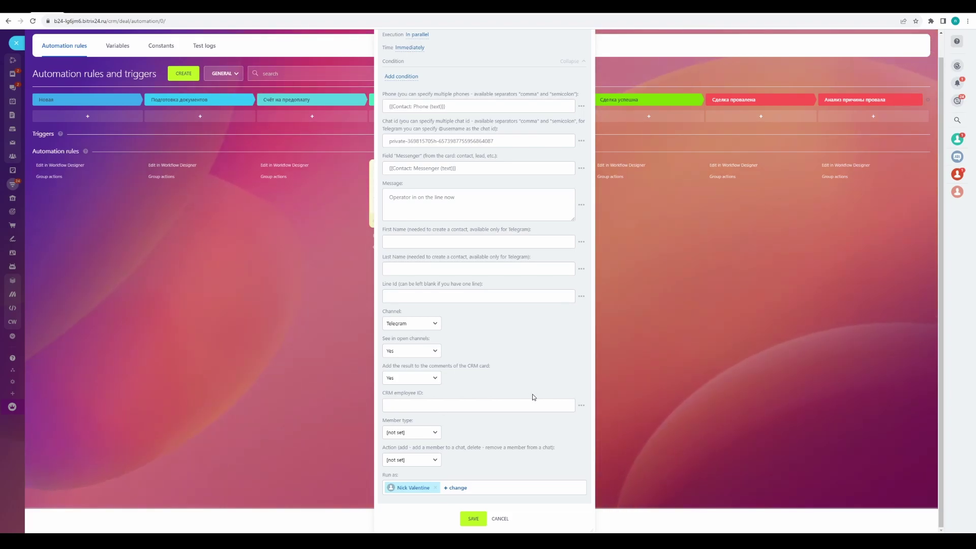
{"action": "left_click", "coordinate": [581, 407]}
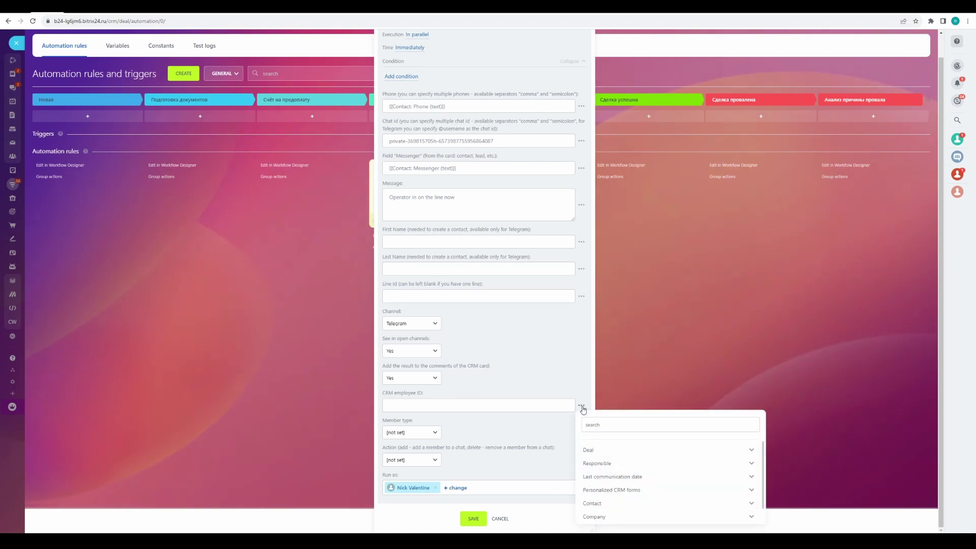
{"action": "type", "text": "resp"}
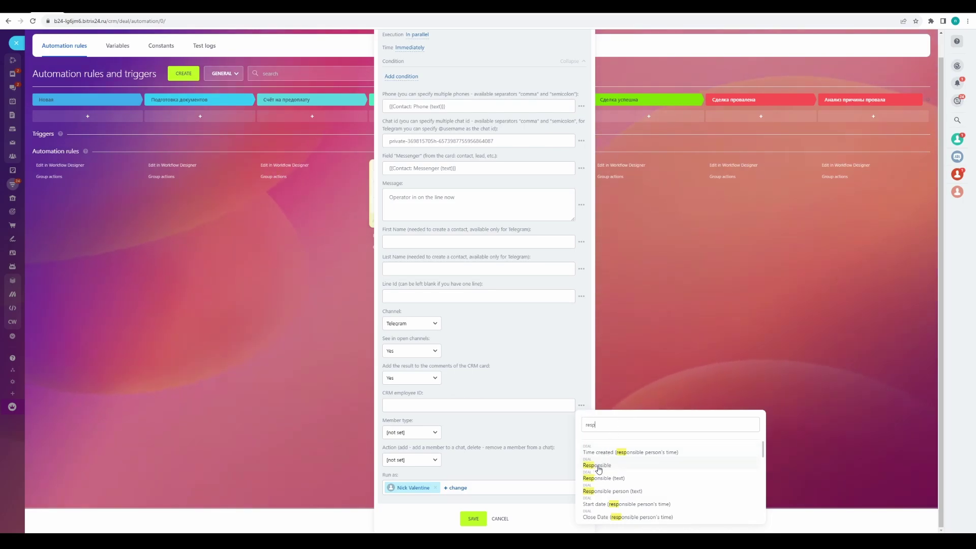
{"action": "left_click", "coordinate": [598, 466]}
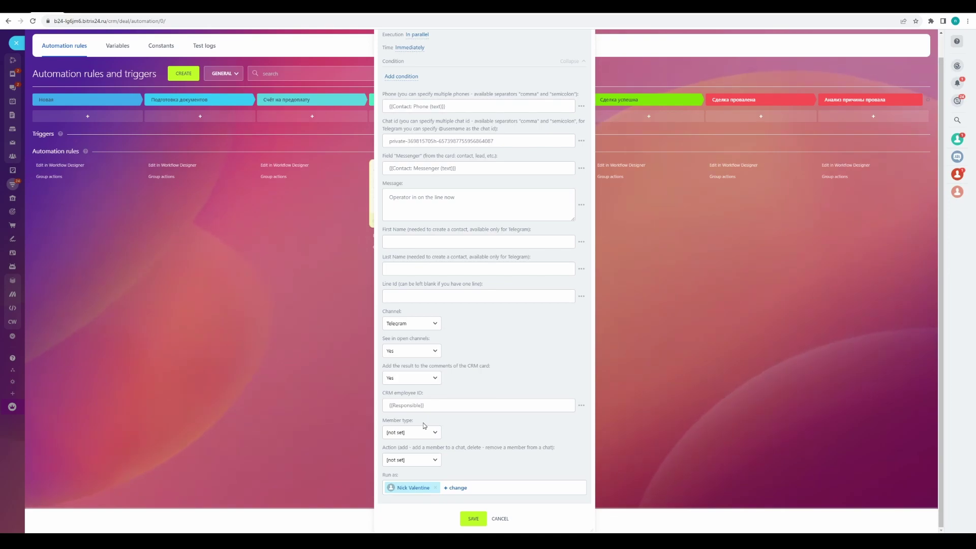
- Set member type to responsible and the chat action to add
{"action": "left_click", "coordinate": [424, 431]}
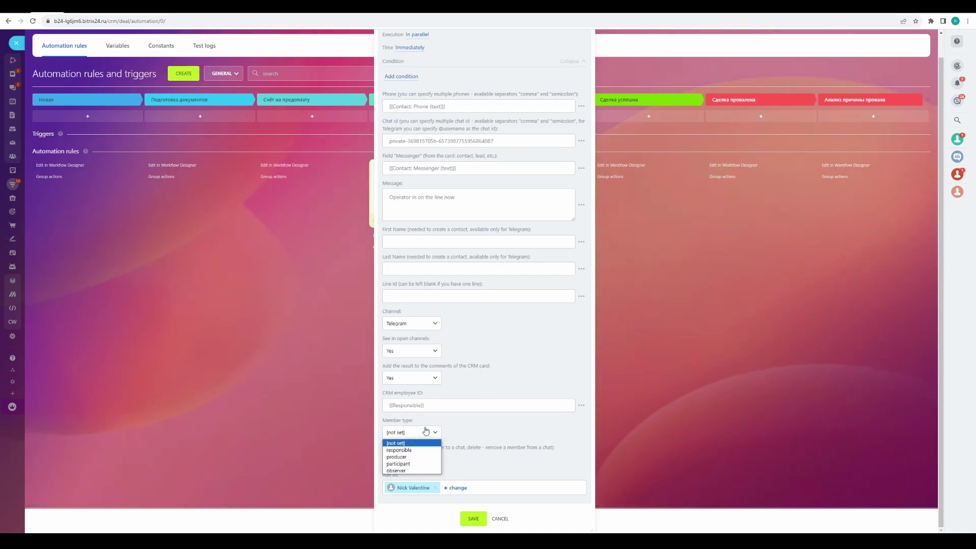
{"action": "left_click", "coordinate": [426, 432]}
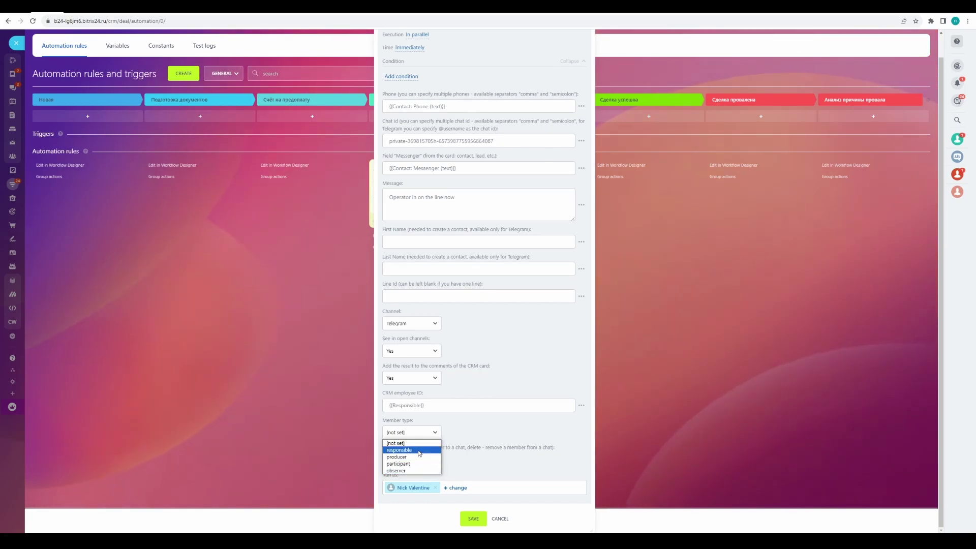
{"action": "left_click", "coordinate": [419, 454]}
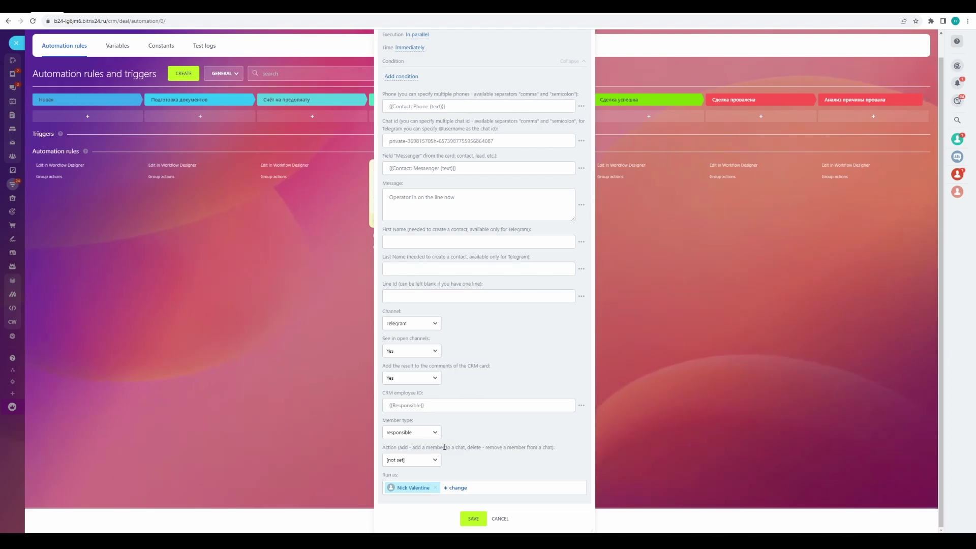
{"action": "left_click", "coordinate": [428, 461]}
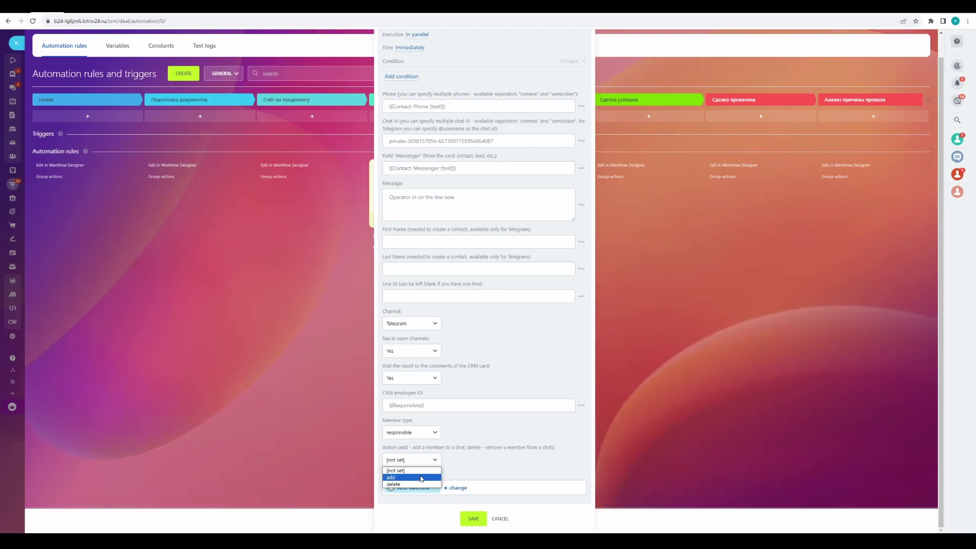
{"action": "left_click", "coordinate": [421, 479]}
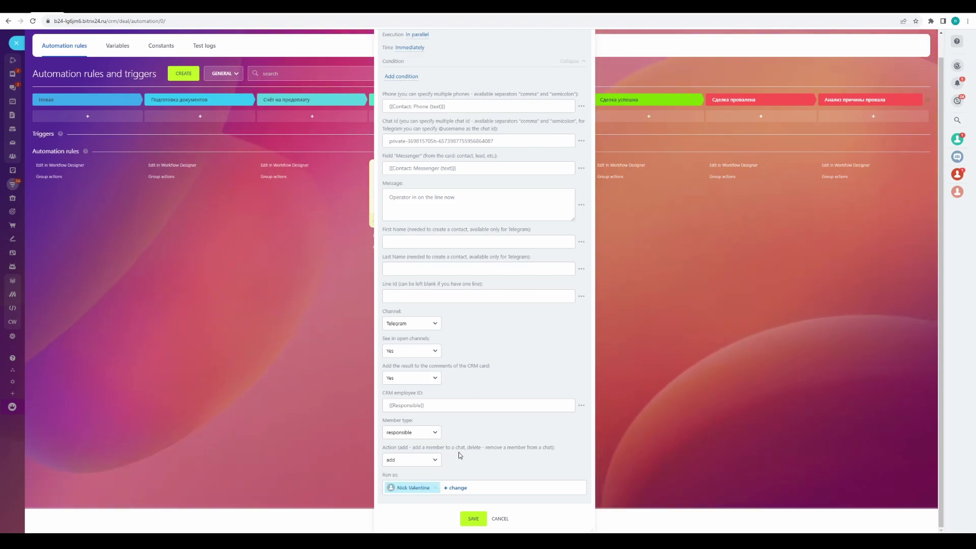
- Save the Chat members rule and stage automation, then return to the deals board
{"action": "left_click", "coordinate": [472, 519]}
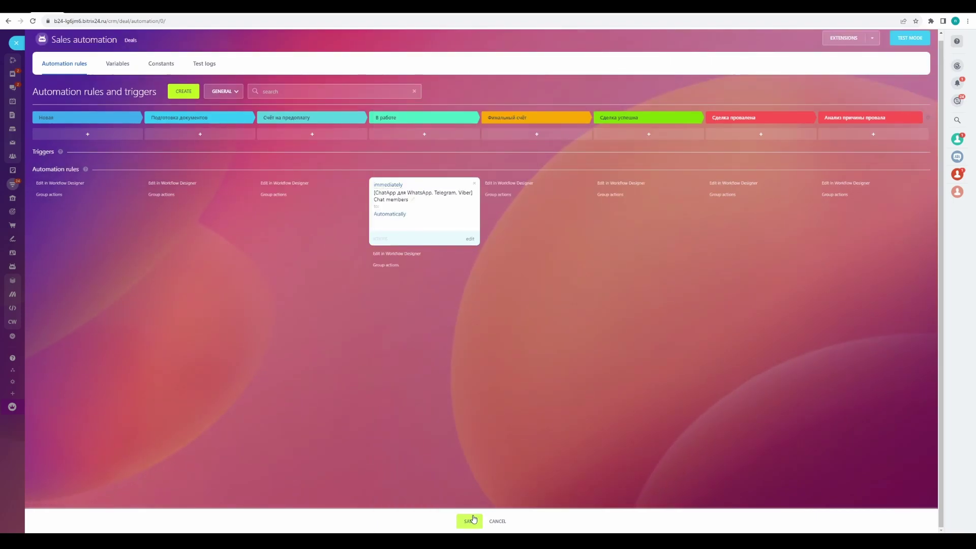
{"action": "left_click", "coordinate": [470, 521]}
{"action": "left_click", "coordinate": [16, 43]}
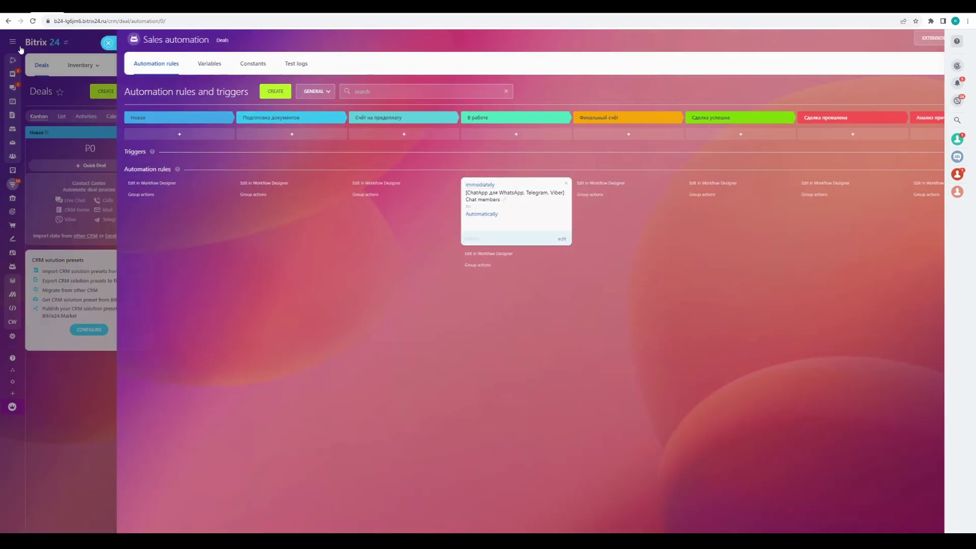
- Create a quick deal named 2 linked to the customer contact Dorohin
{"action": "left_click", "coordinate": [91, 166]}
{"action": "left_click", "coordinate": [107, 191]}
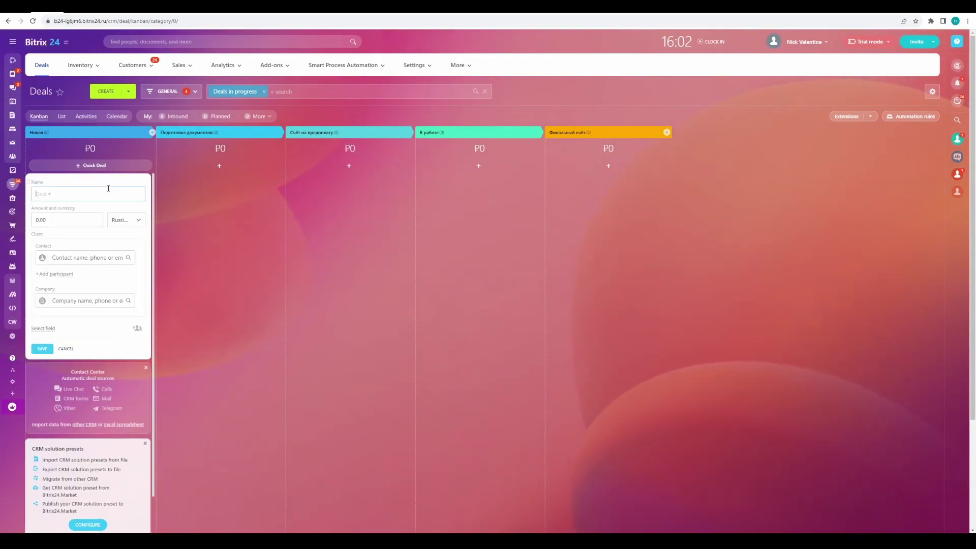
{"action": "type", "text": "2"}
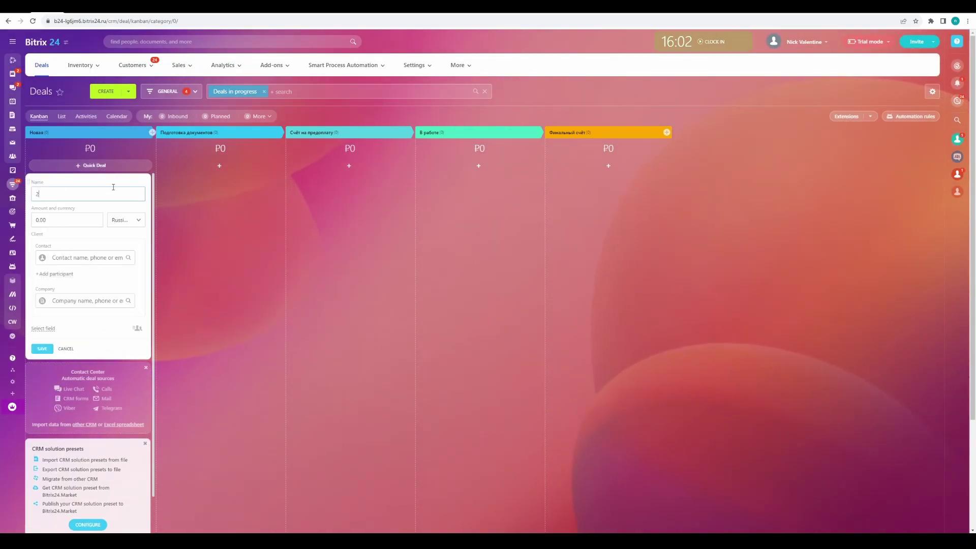
{"action": "left_click", "coordinate": [84, 258]}
{"action": "left_click", "coordinate": [83, 296]}
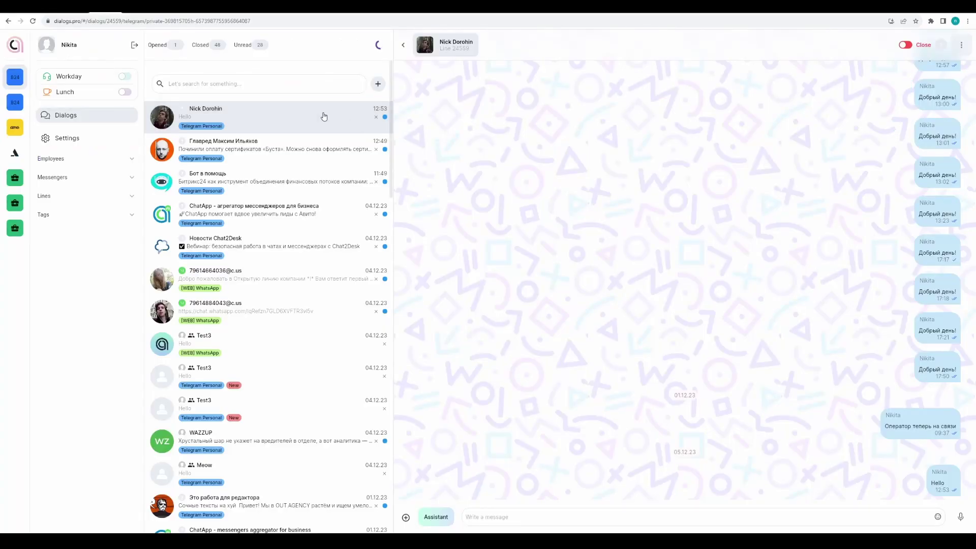
- Check the Telegram dialog's assignee list, then drag deal 2 from Новая to В работе
{"action": "left_click", "coordinate": [941, 45]}
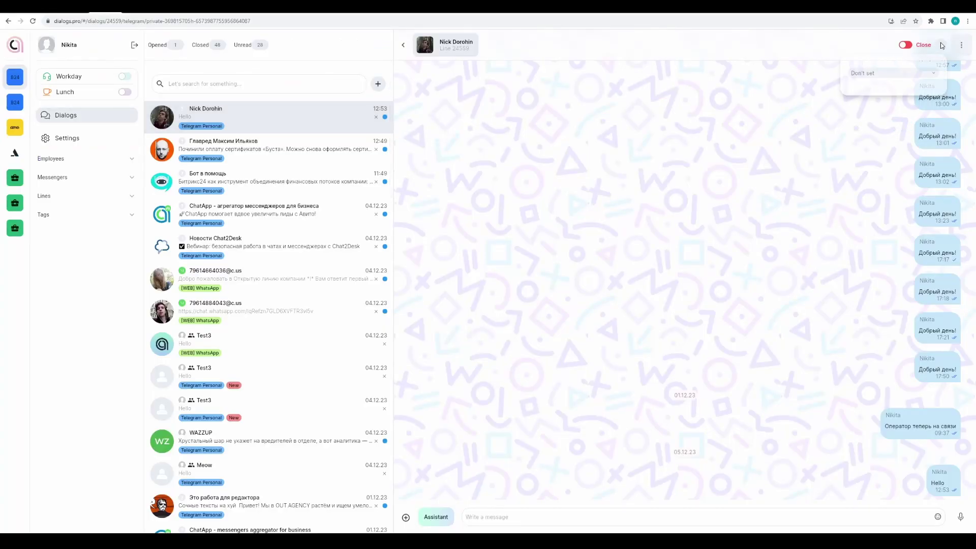
{"action": "left_click", "coordinate": [940, 48]}
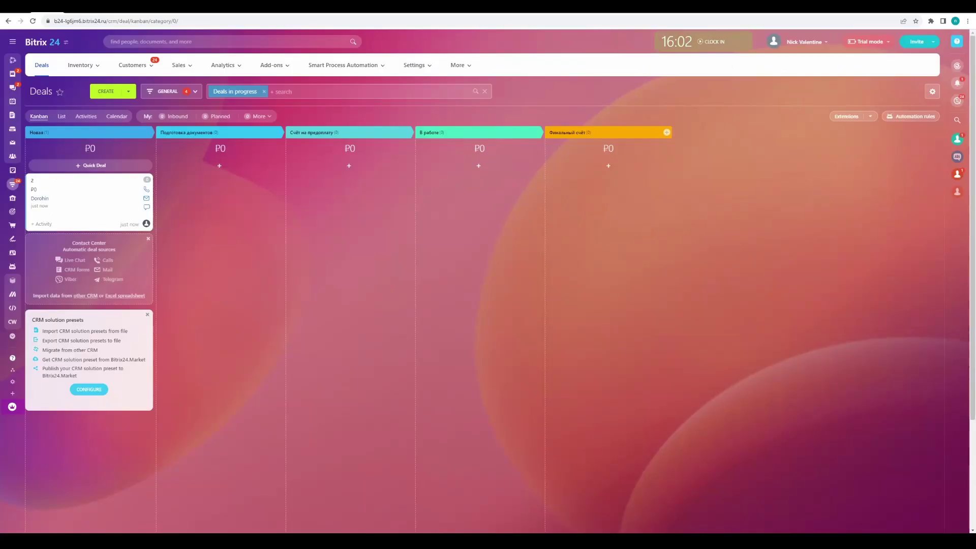
{"action": "mouse_move", "coordinate": [34, 183]}
{"action": "left_mouse_down"}
{"action": "mouse_move", "coordinate": [495, 197]}
{"action": "mouse_move", "coordinate": [474, 203]}
{"action": "left_mouse_up"}
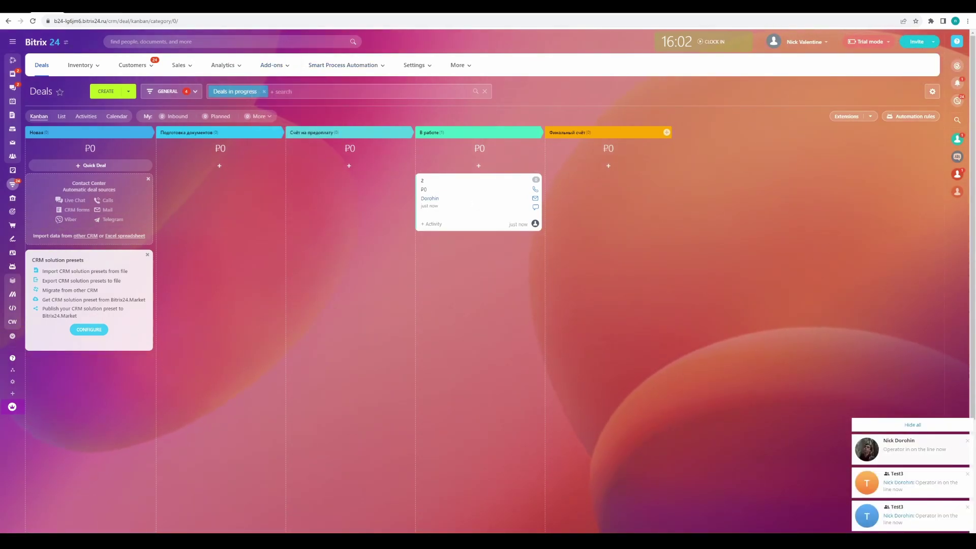
{"action": "key", "text": "ctrl+Tab"}
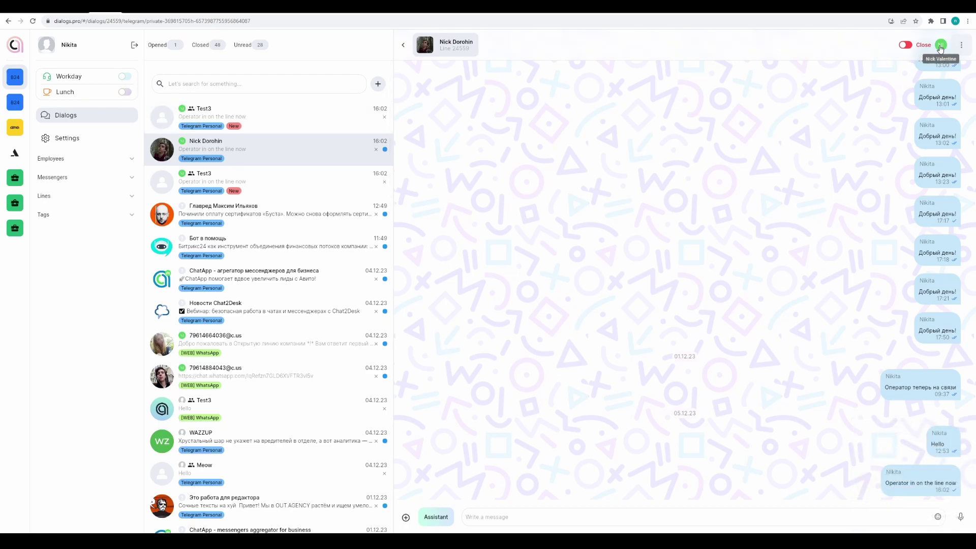
{"action": "key", "text": "ctrl+Tab"}
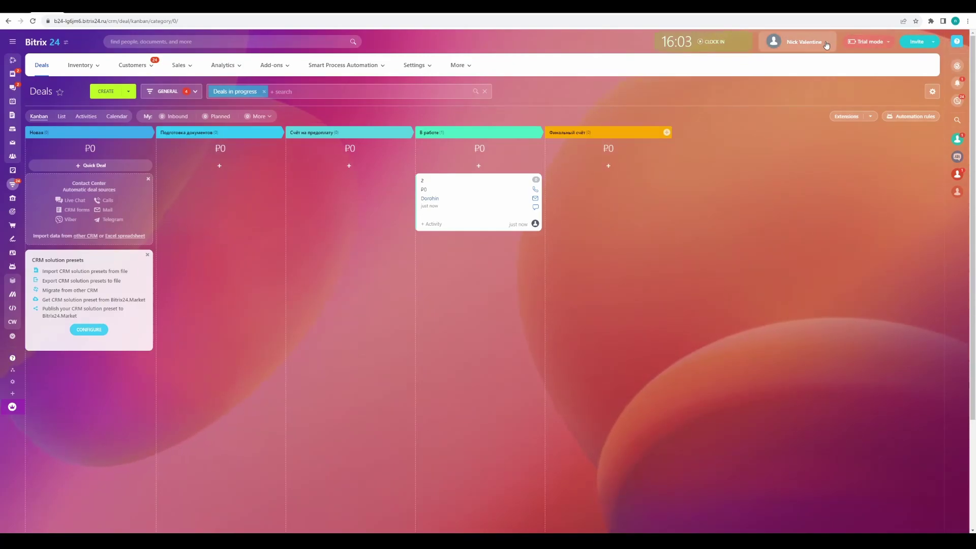